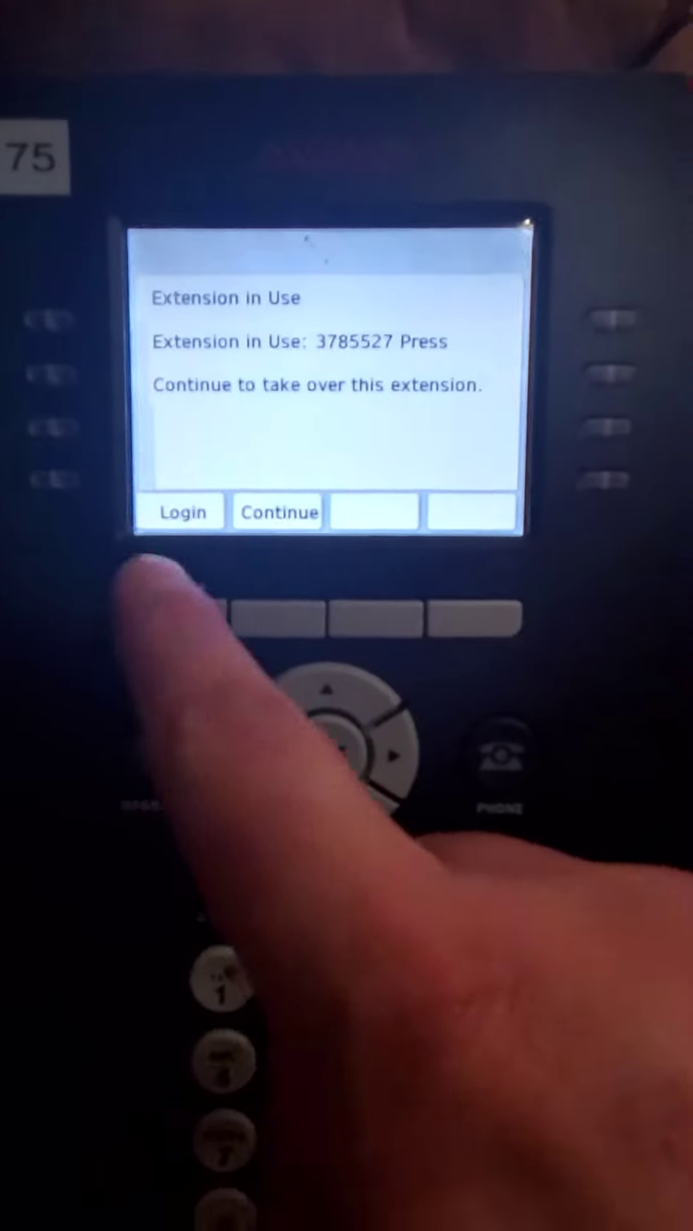
left_click(219, 626)
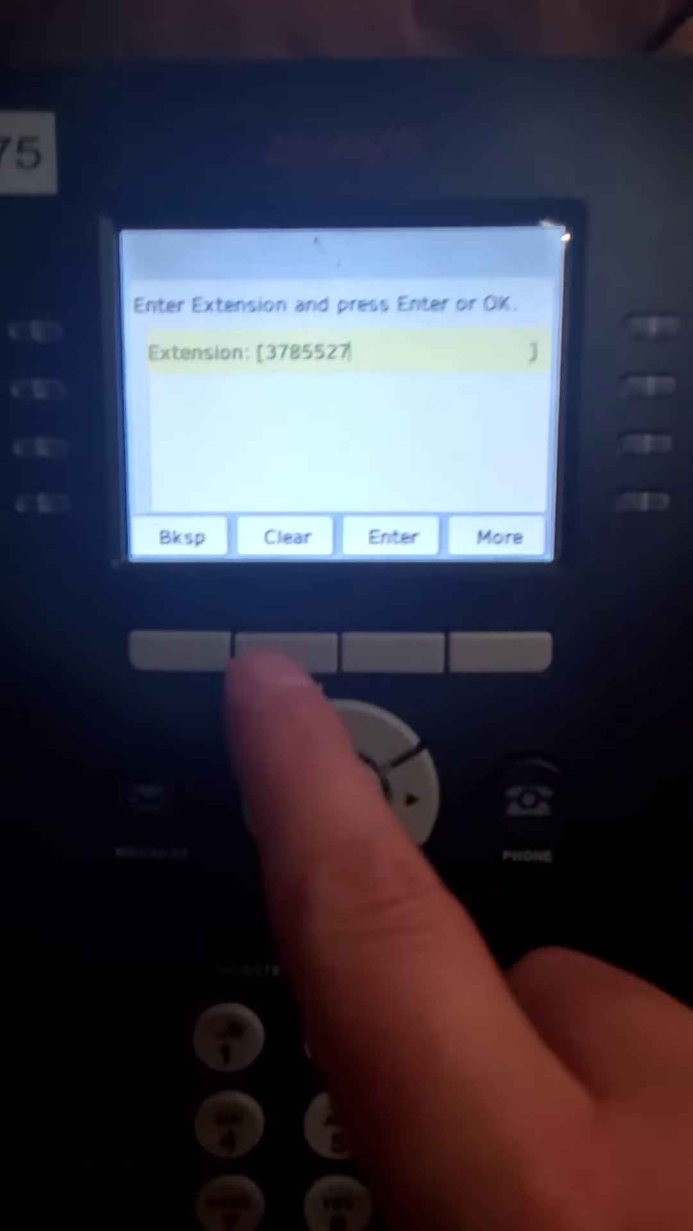
left_click(267, 635)
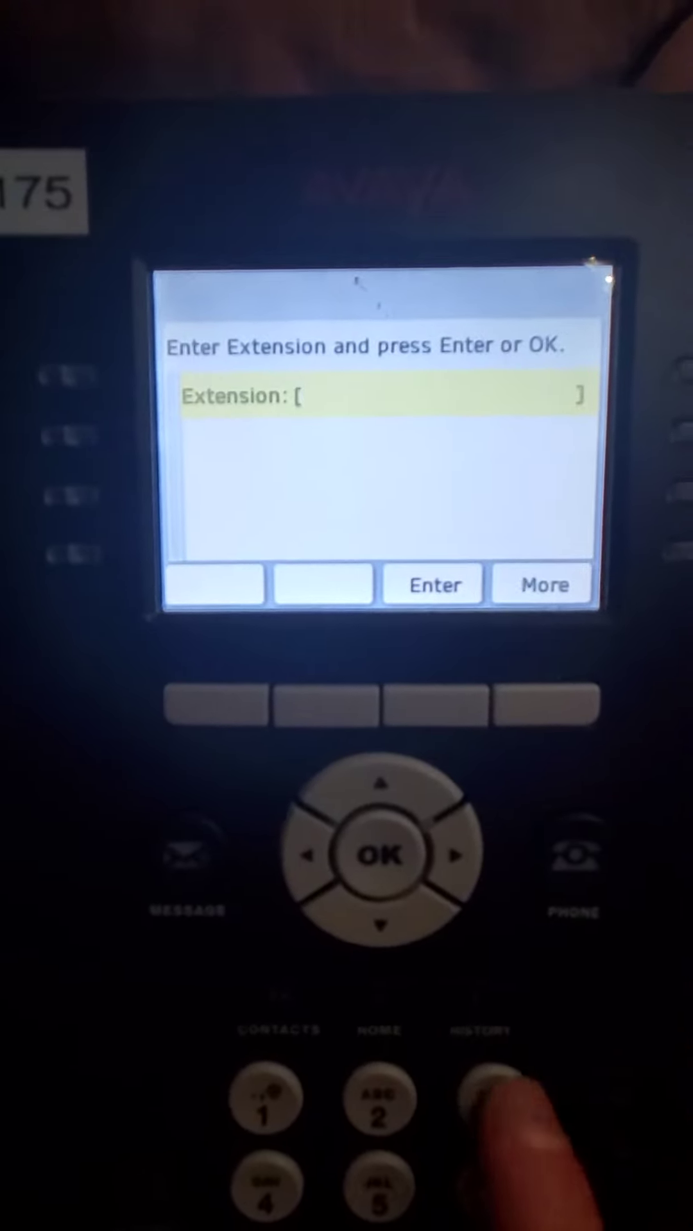
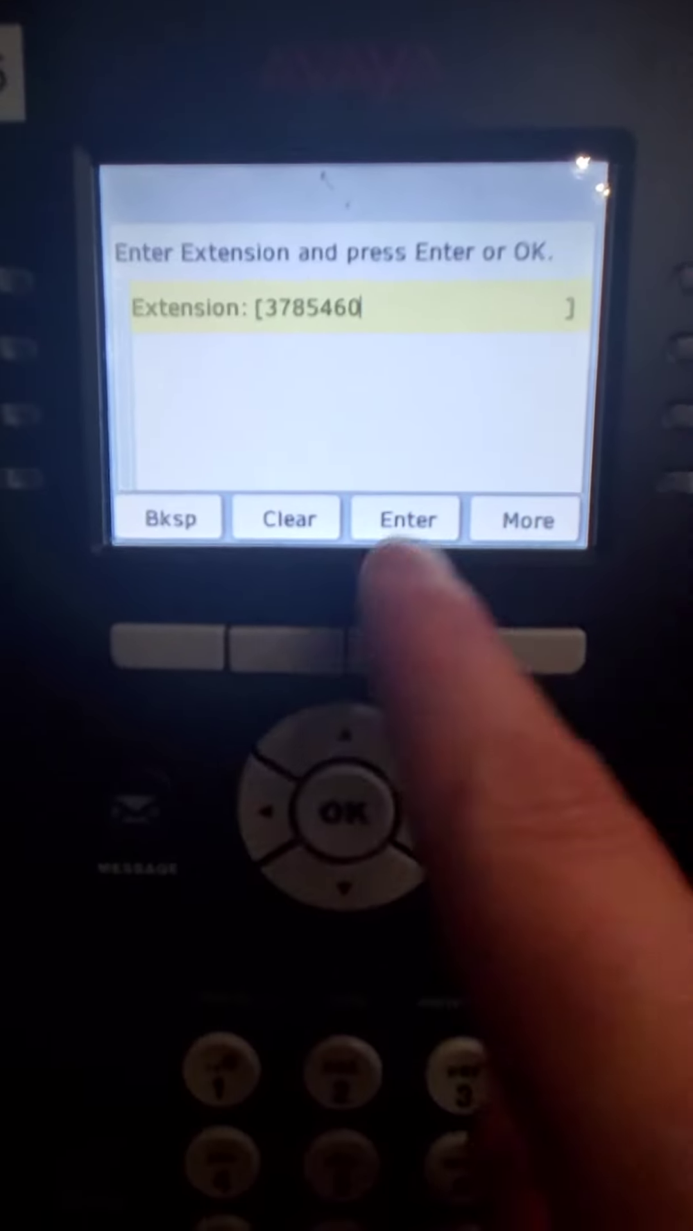
left_click(404, 568)
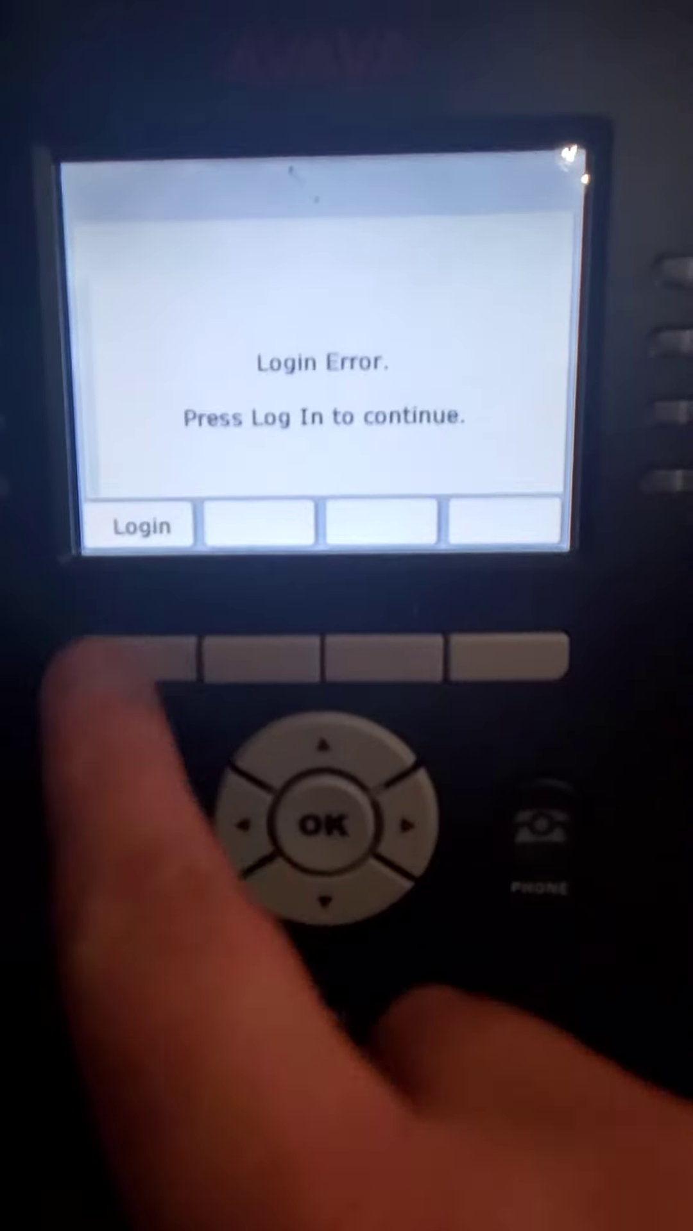
left_click(125, 707)
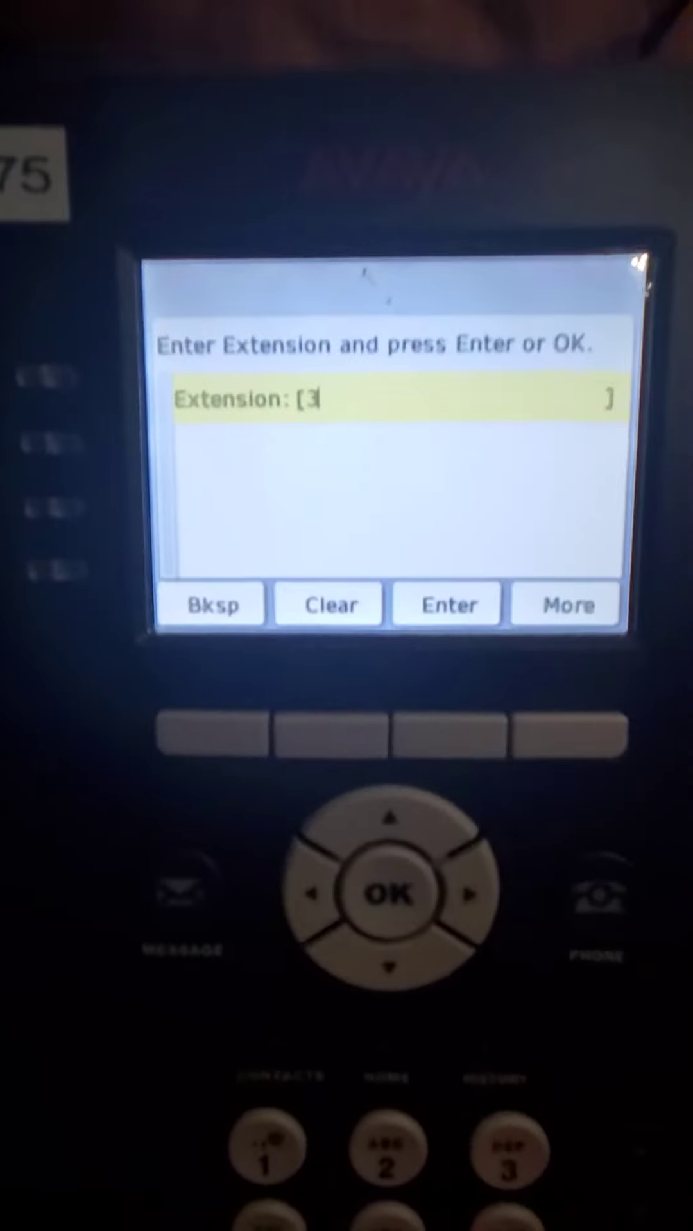
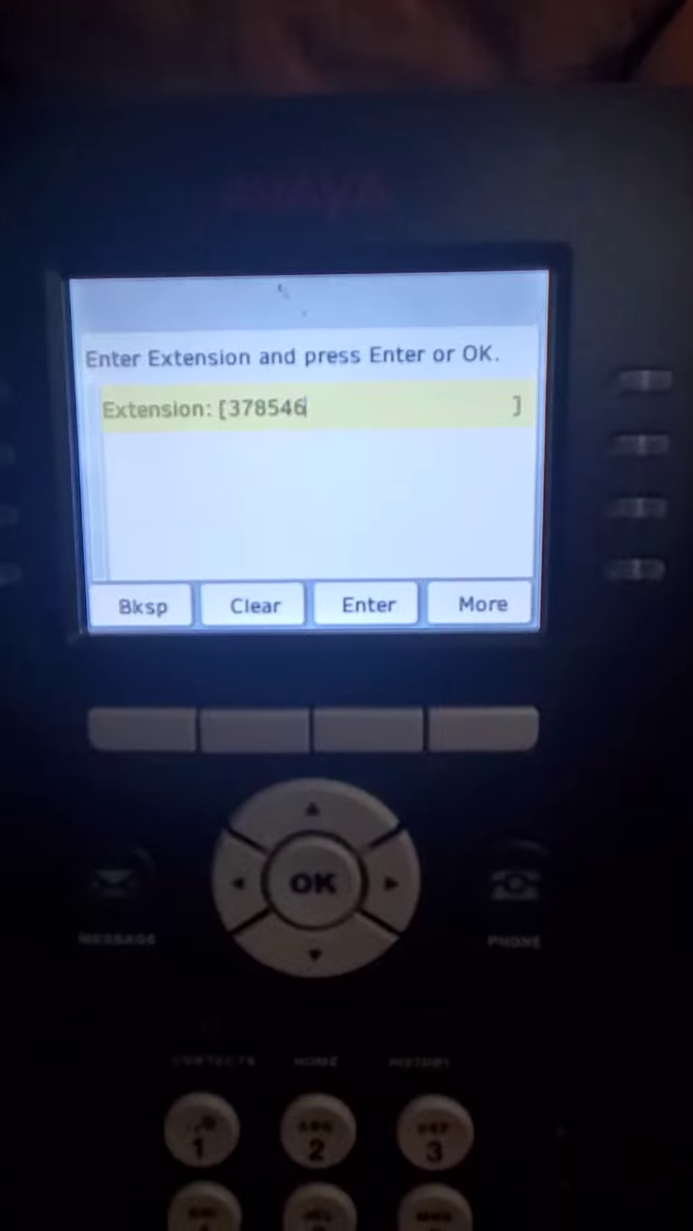
key("Return")
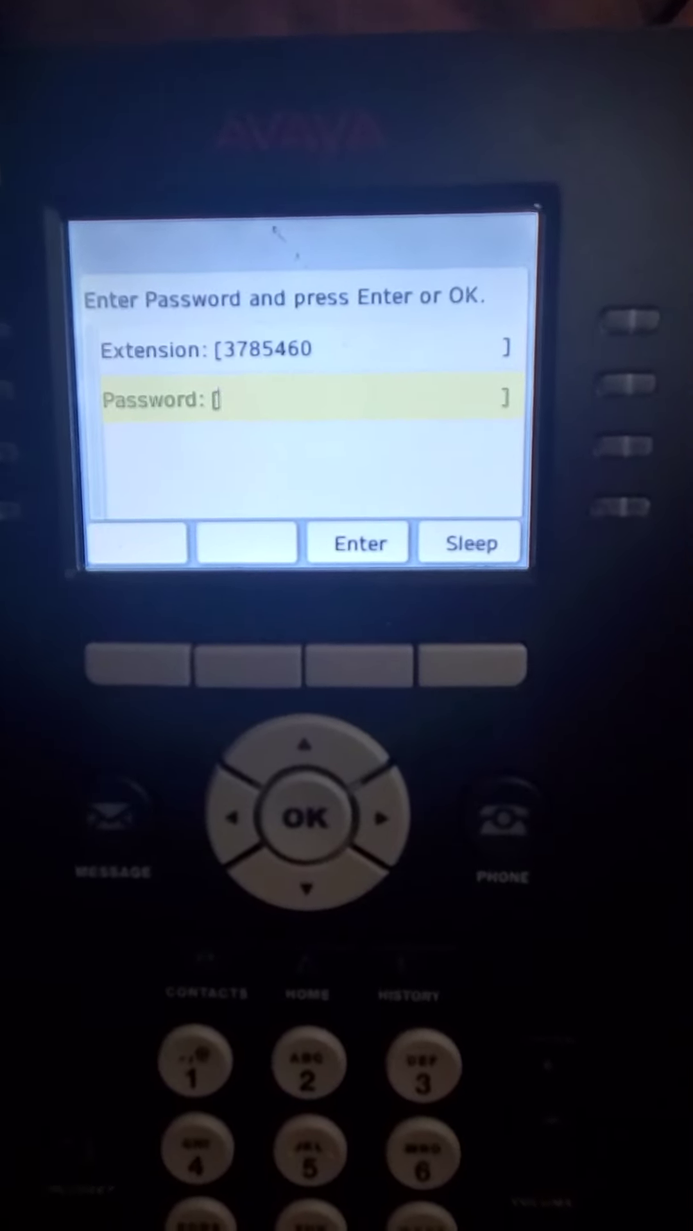
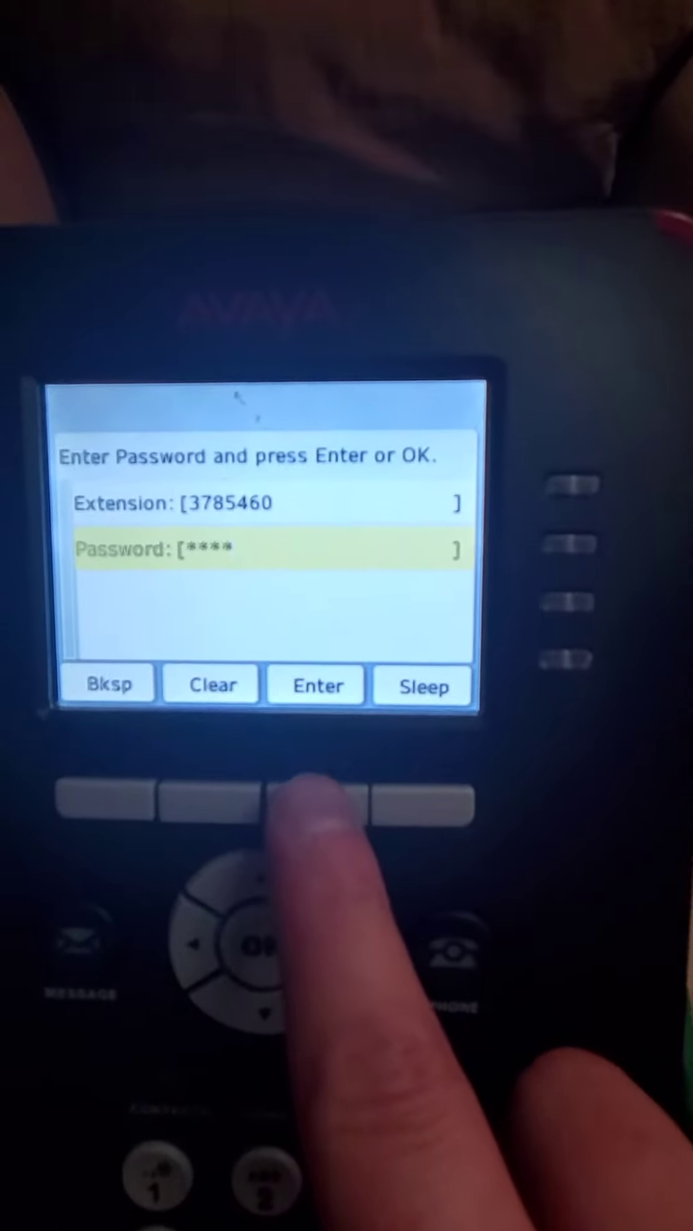
Step: Submit the password to log in and show the 378-5460 lines
left_click(317, 799)
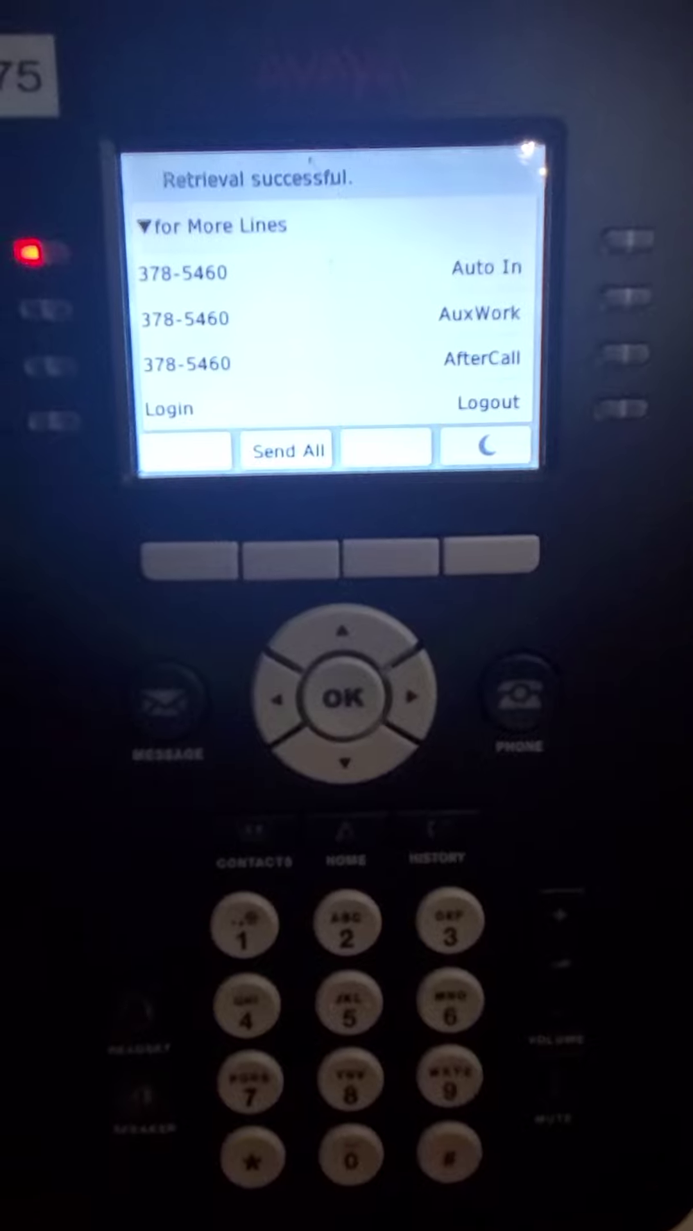